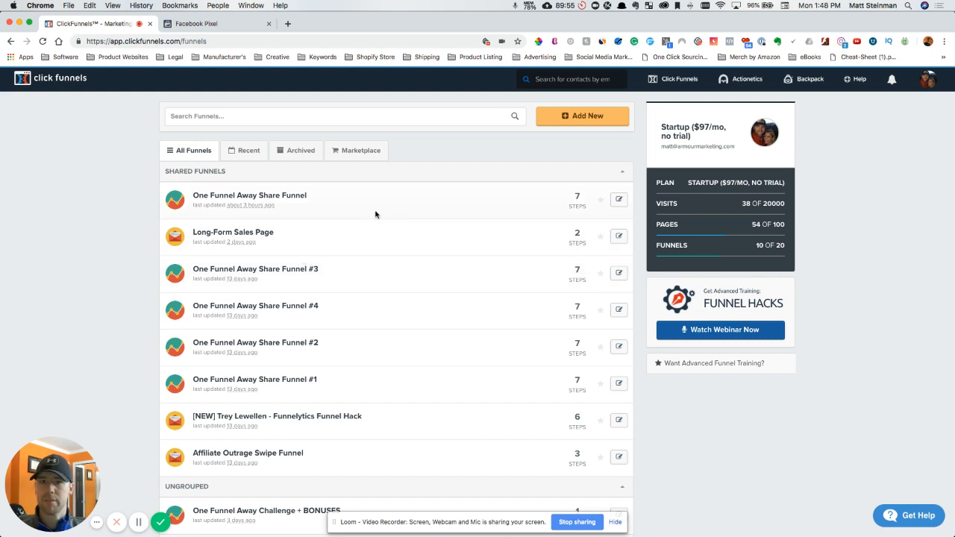
- Open the settings of the One Funnel Away Share Funnel and clear its head tracking code
click(280, 197)
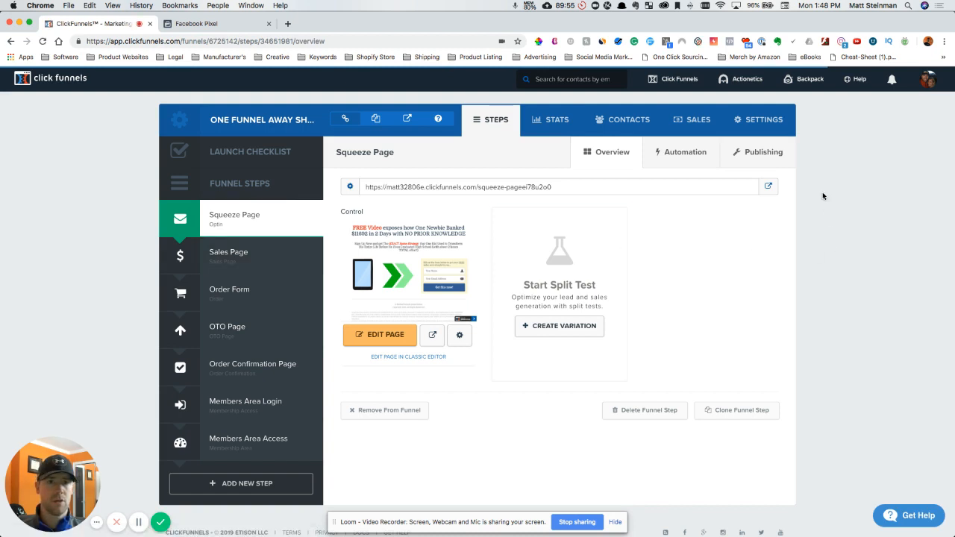
click(766, 120)
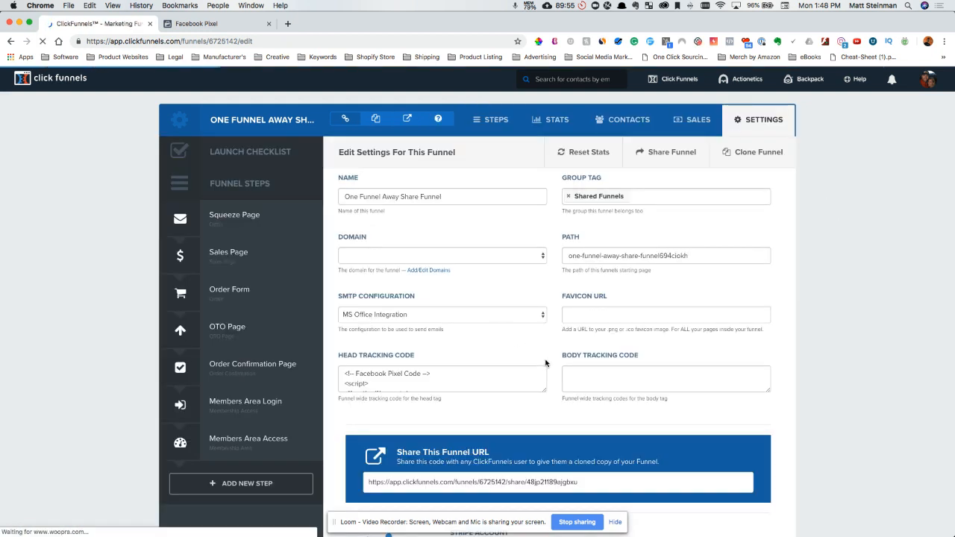
drag(544, 388, 549, 503)
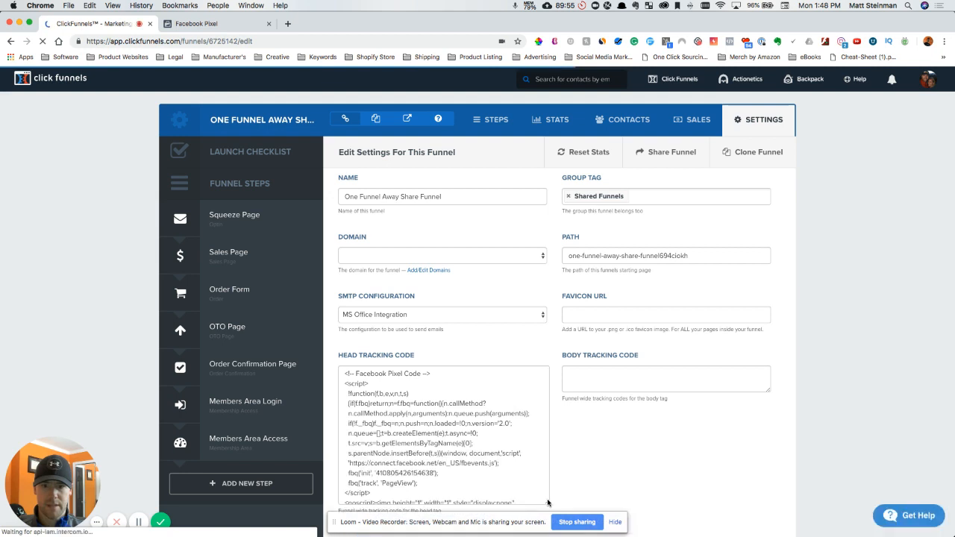
key(ctrl+a)
key(BackSpace)
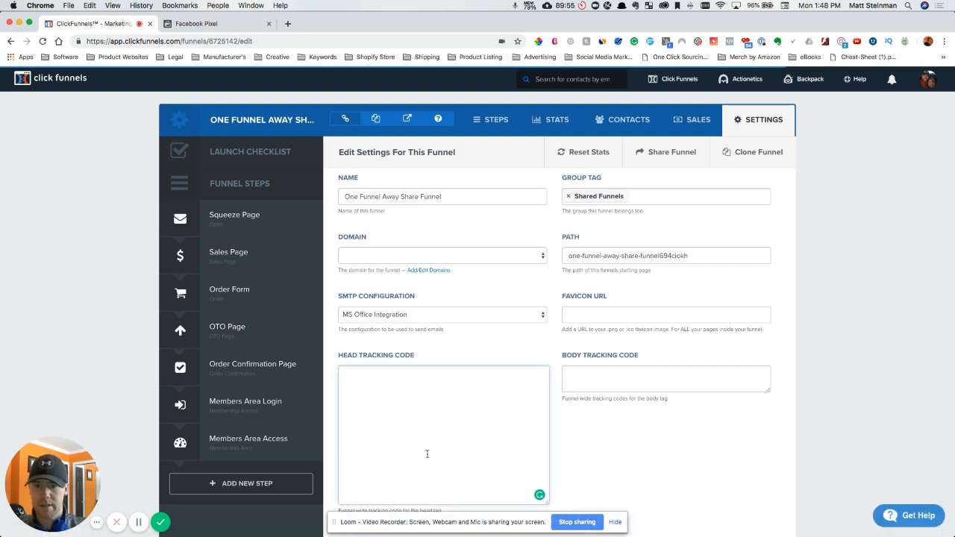
scroll(422, 358, down, 1)
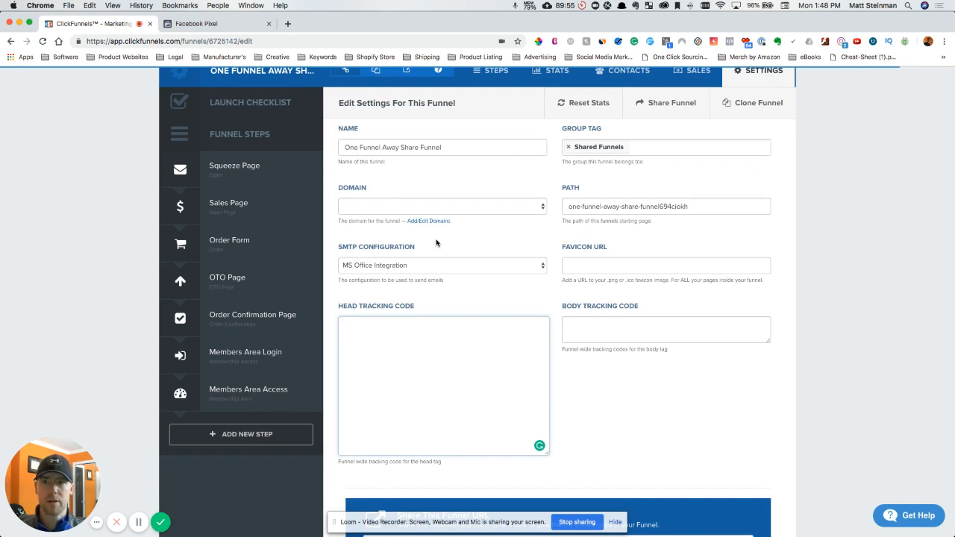
scroll(437, 243, up, 1)
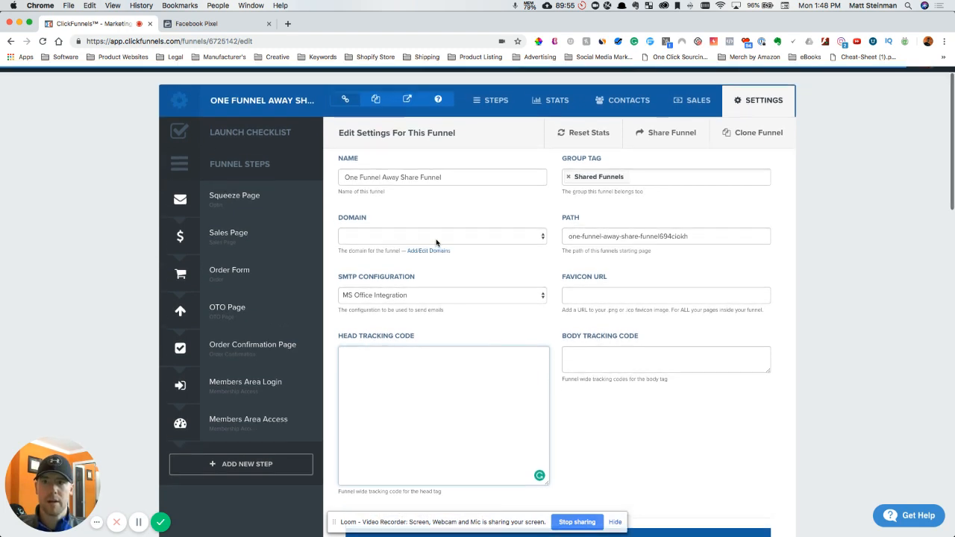
- Switch to Facebook Events Manager and open the details of the existing pixel from the Pixels data sources
click(191, 27)
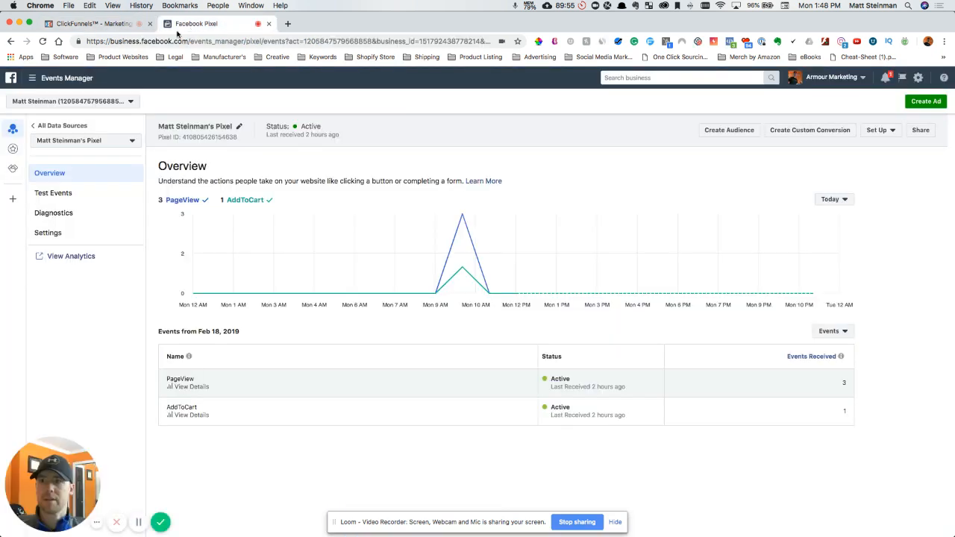
click(69, 80)
click(80, 317)
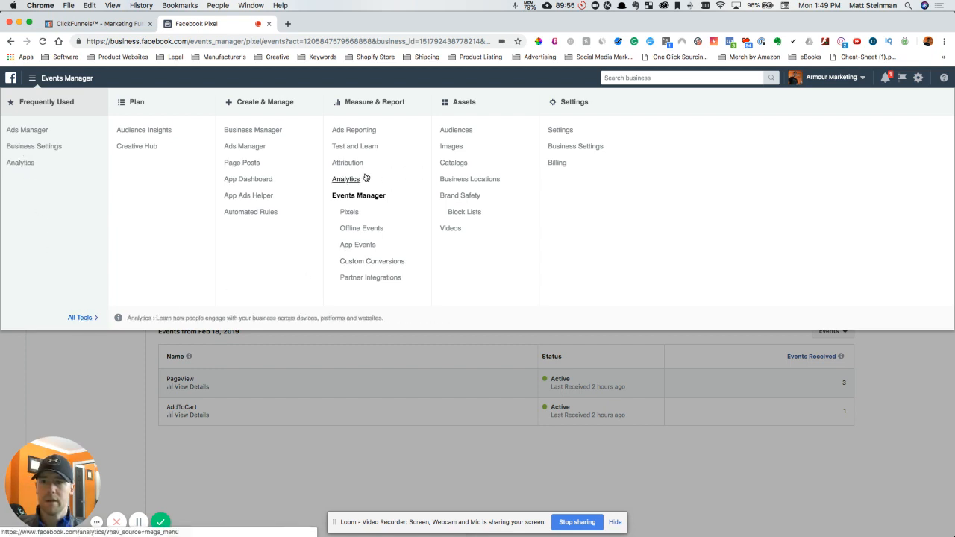
click(351, 214)
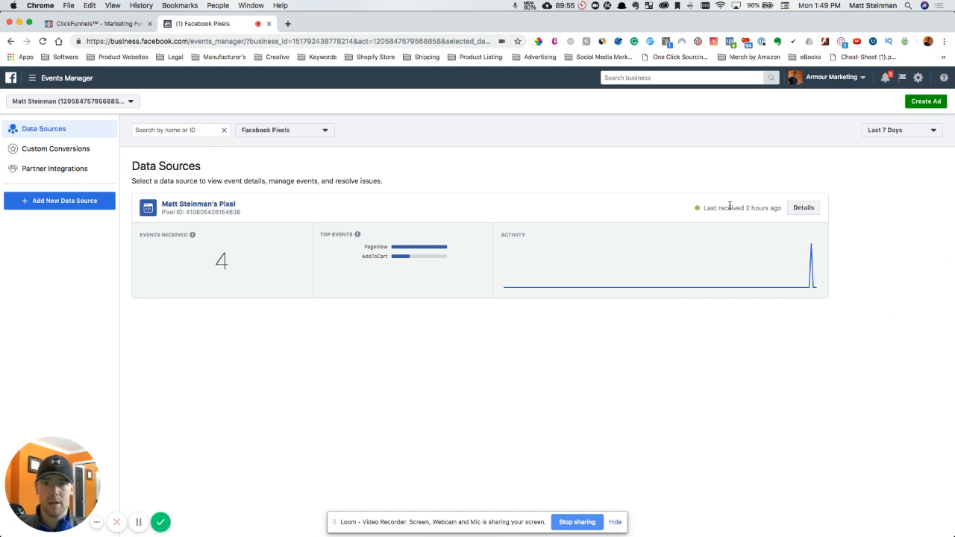
click(804, 208)
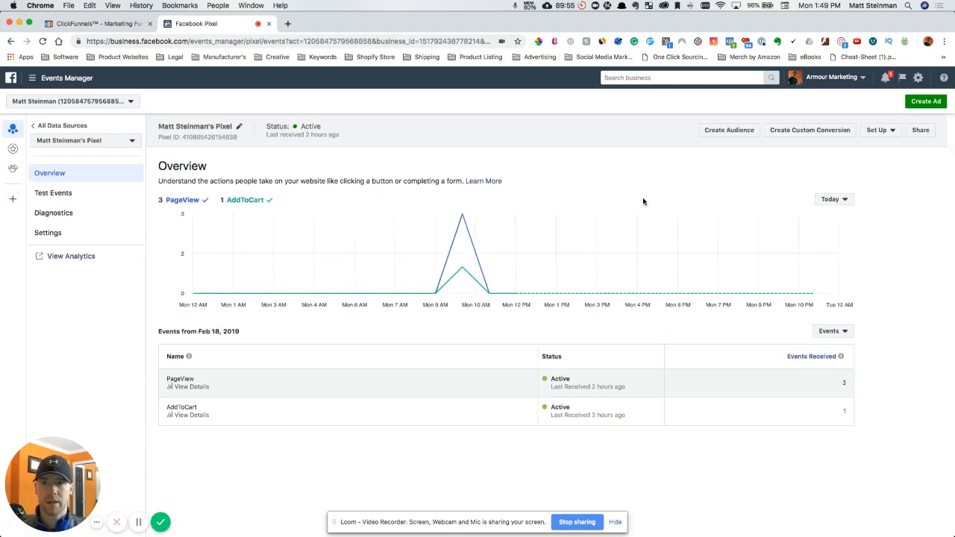
- Start the manual pixel code installation and copy the entire Facebook Pixel base code
click(879, 132)
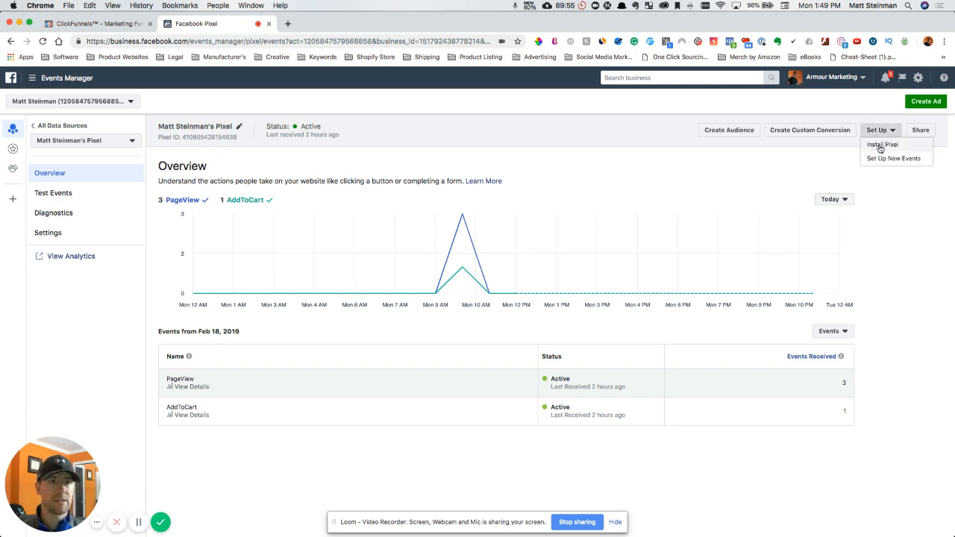
click(882, 147)
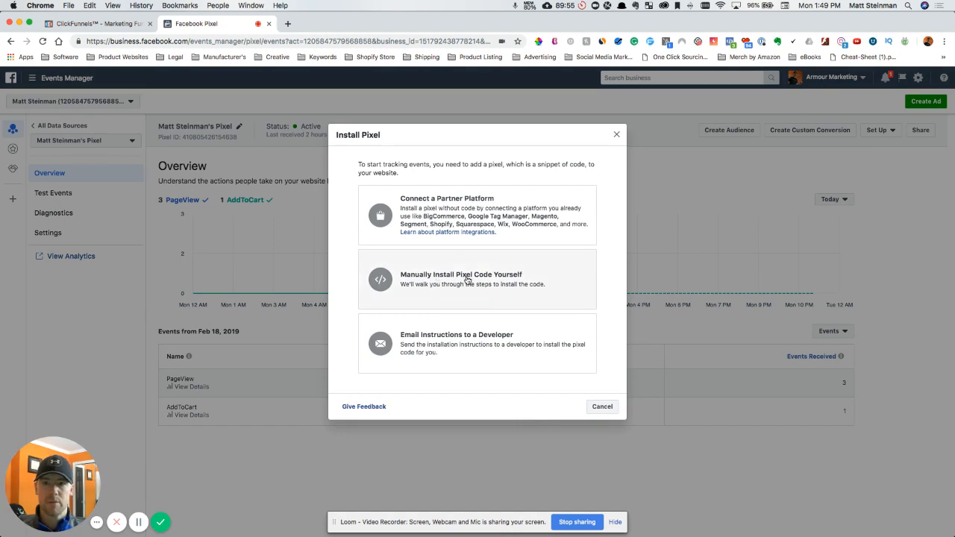
click(485, 280)
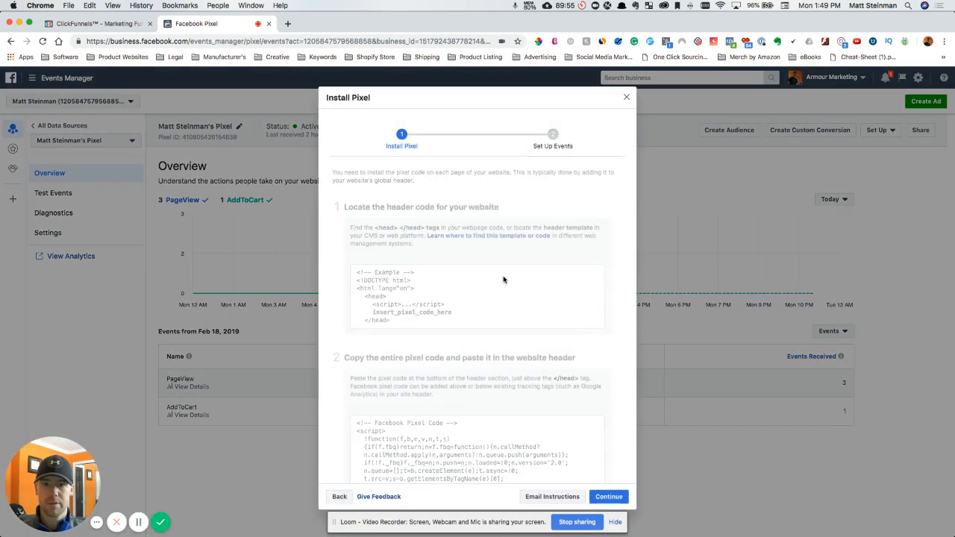
scroll(504, 280, down, 3)
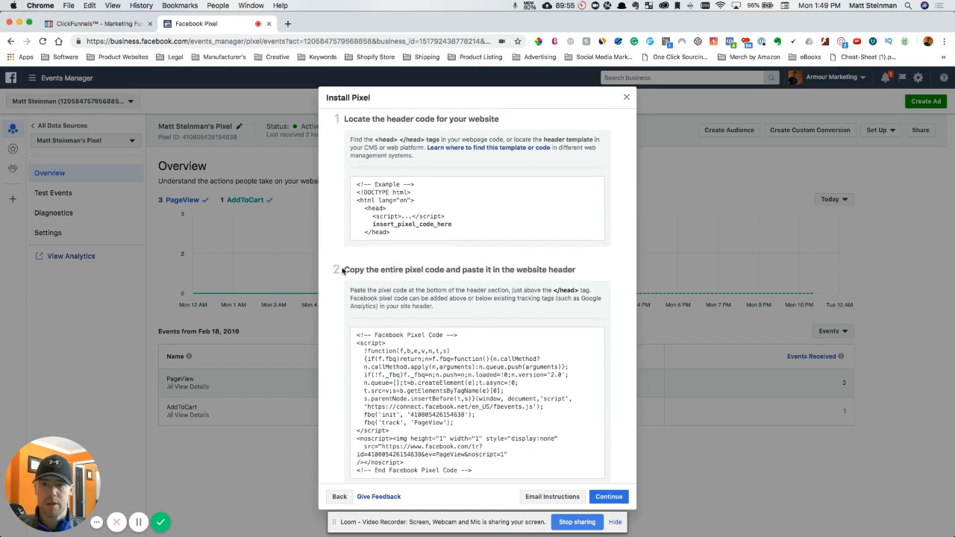
scroll(463, 271, down, 2)
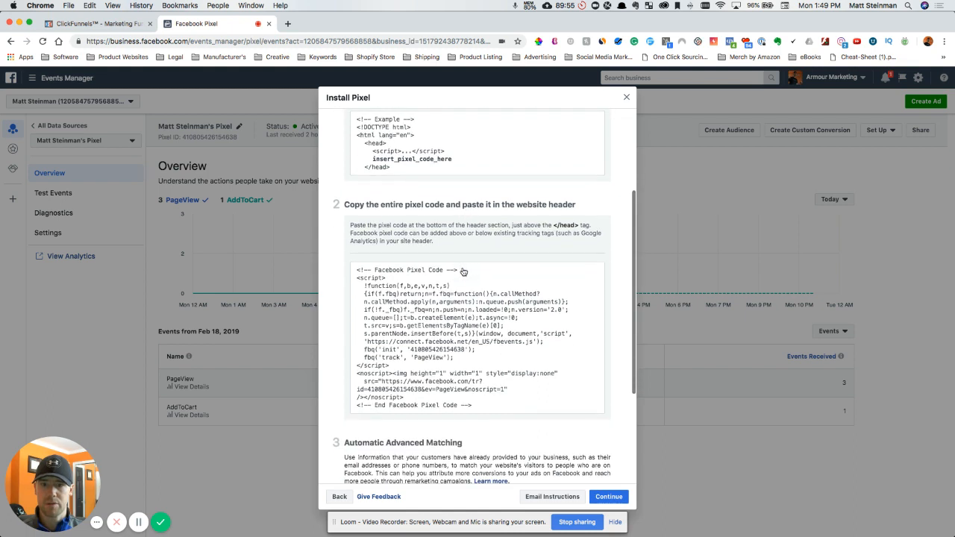
click(475, 345)
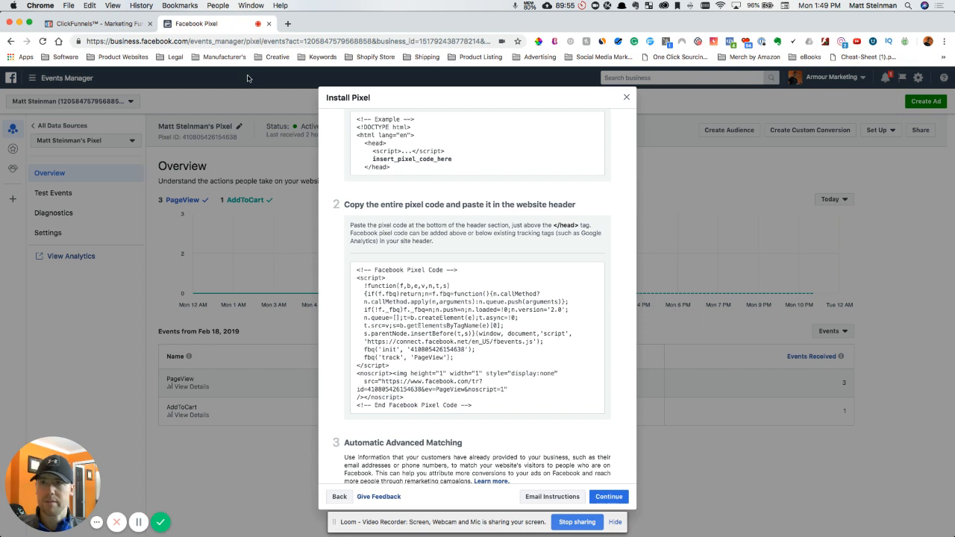
- Return to ClickFunnels, paste the pixel base code as the funnel's head tracking code, and save the settings
click(98, 24)
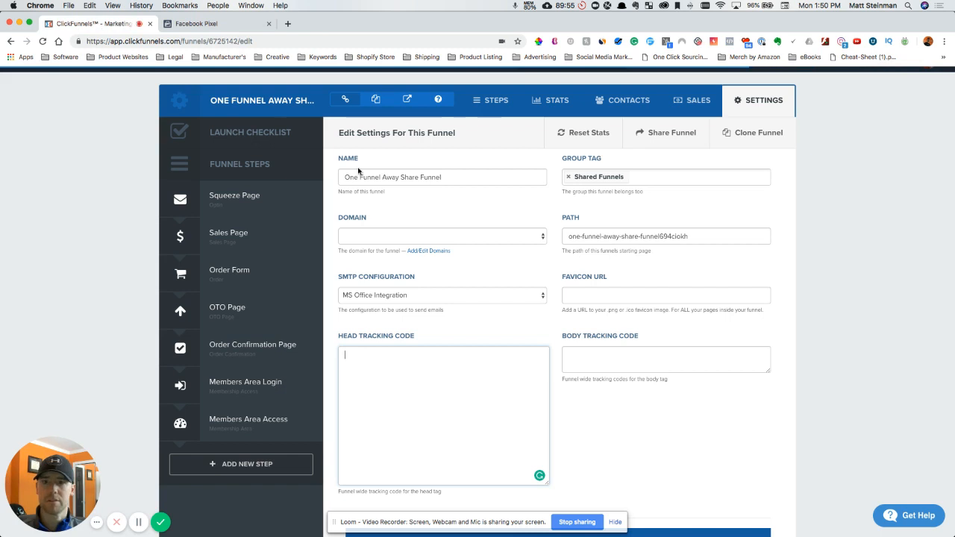
key(super+v)
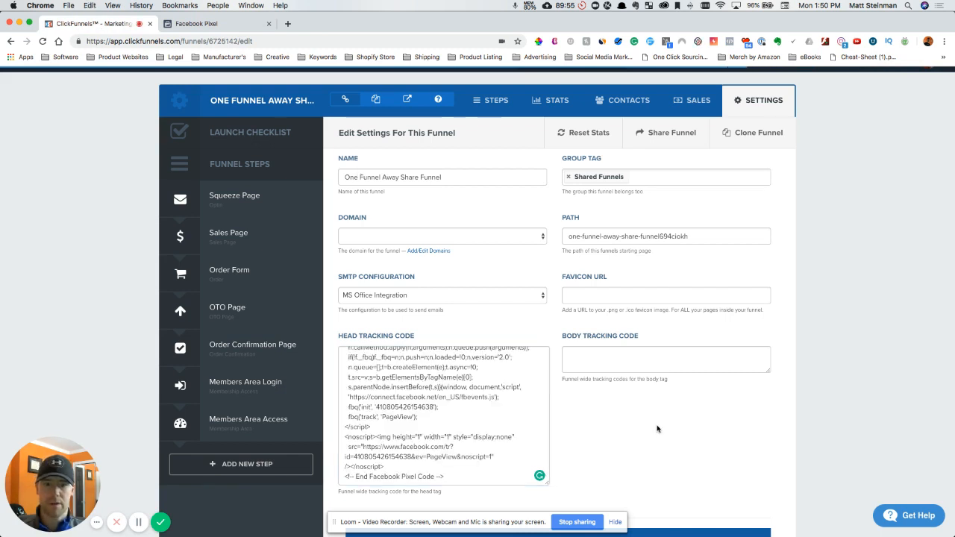
scroll(833, 397, down, 1)
scroll(833, 397, down, 15)
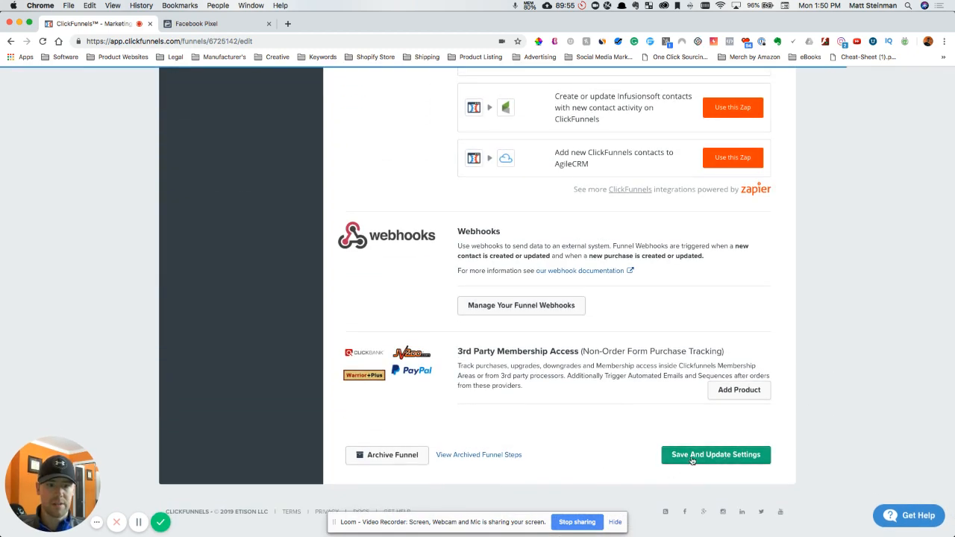
click(731, 457)
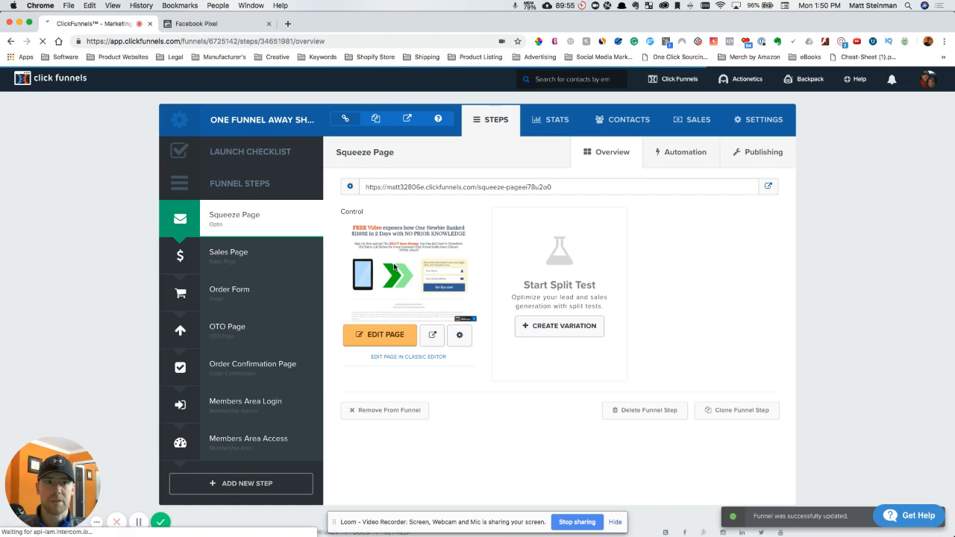
- Switch back to Facebook Events Manager, continue to the event setup, and copy the View Content page-load event code
click(188, 25)
scroll(438, 395, down, 3)
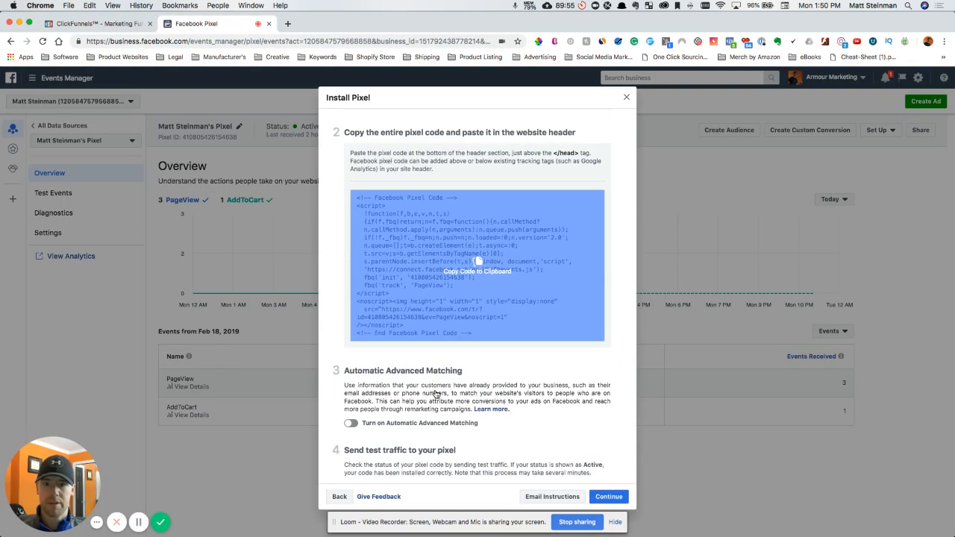
click(609, 496)
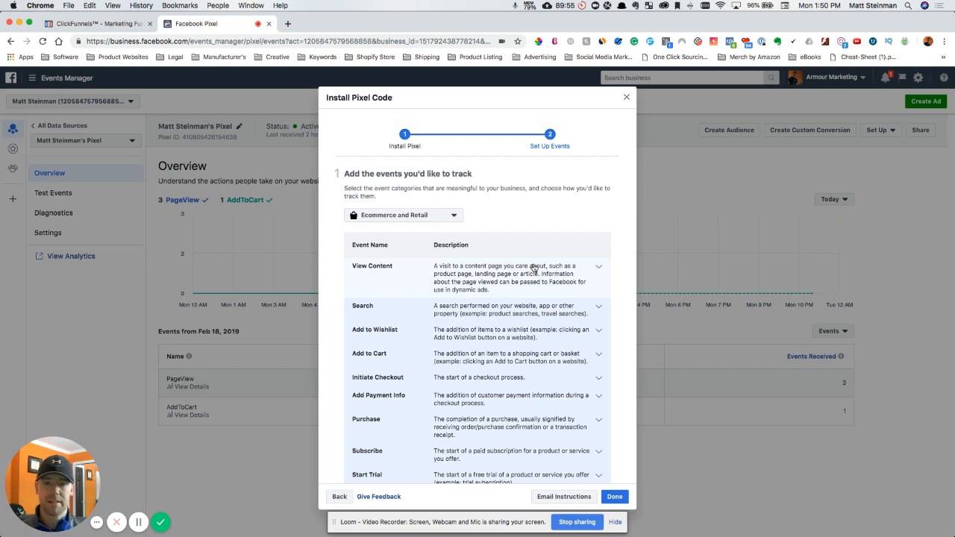
scroll(535, 269, down, 1)
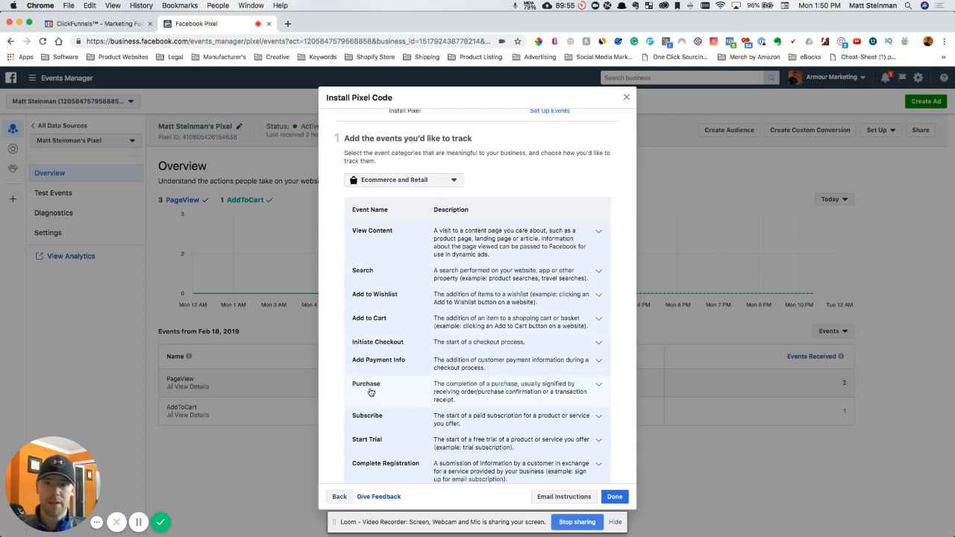
click(535, 244)
scroll(492, 322, down, 5)
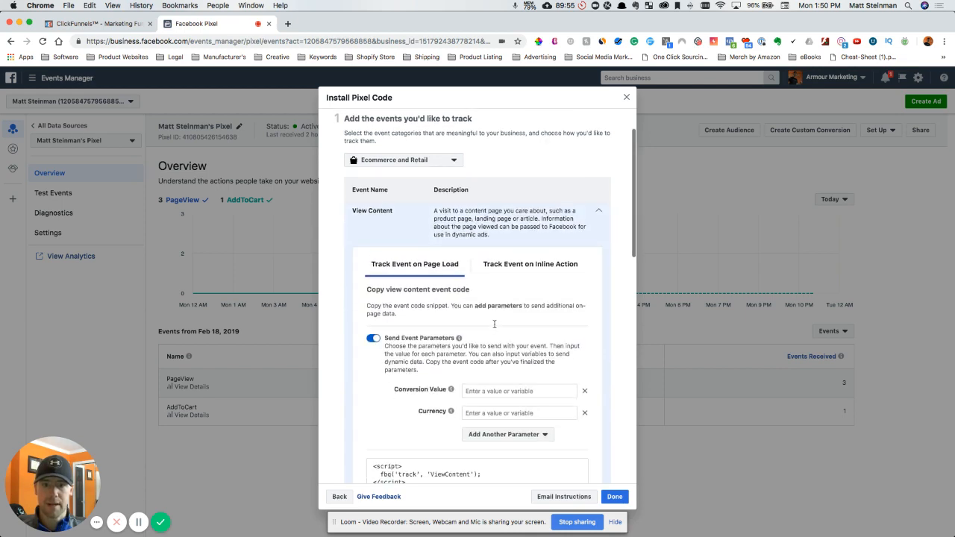
scroll(494, 324, down, 2)
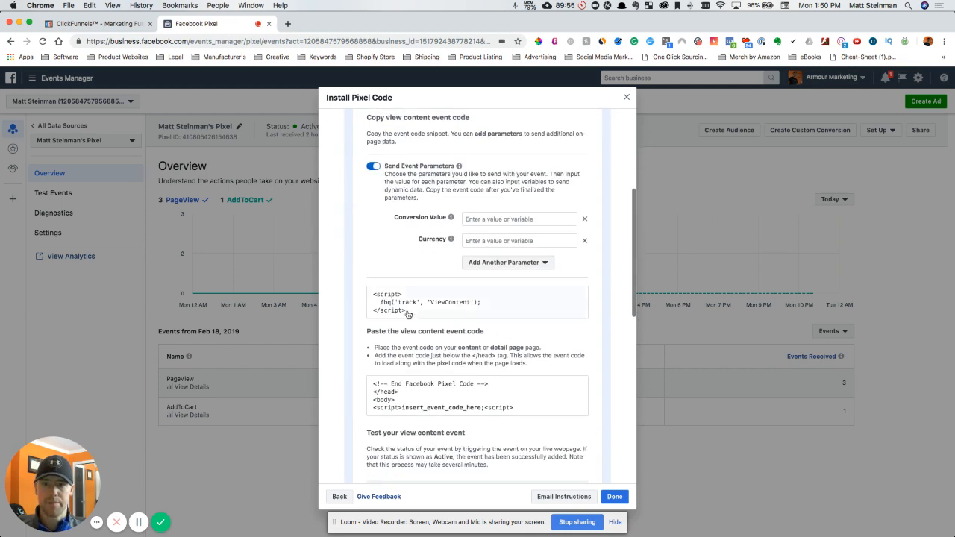
click(475, 301)
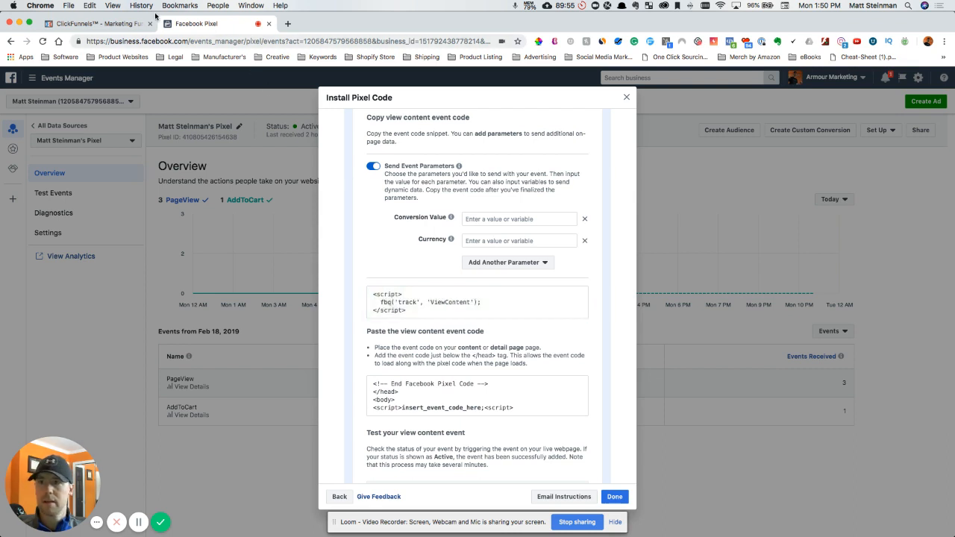
- Return to ClickFunnels and open the funnel's Sales Page in the page editor
click(94, 22)
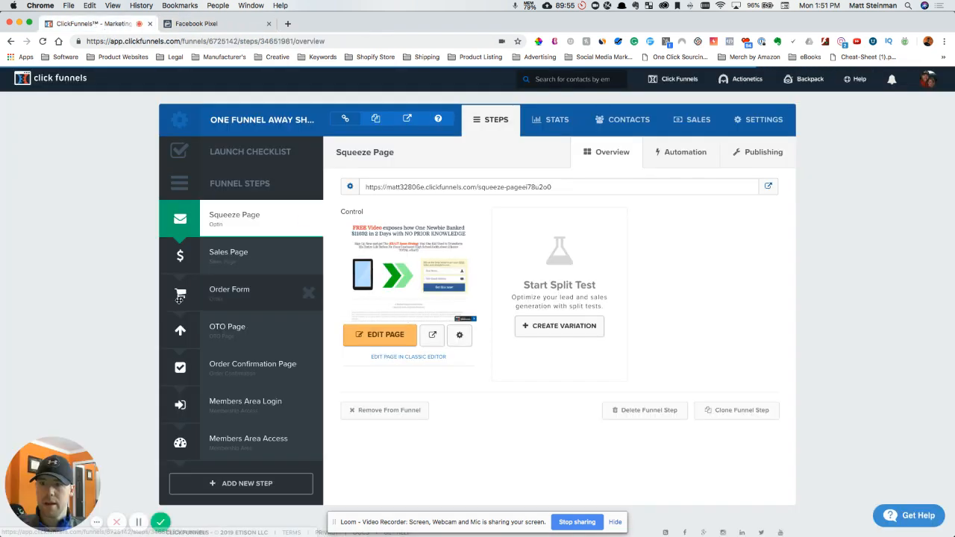
click(214, 263)
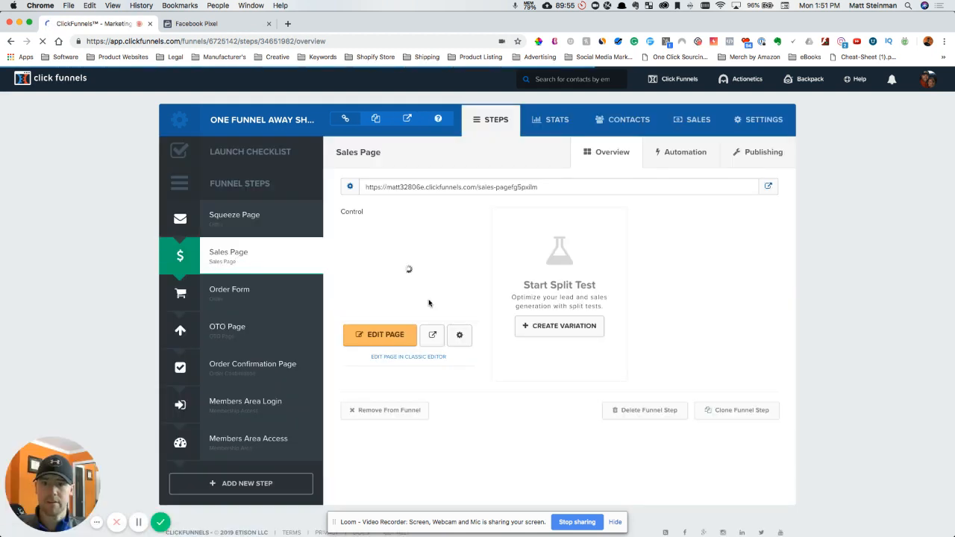
click(395, 339)
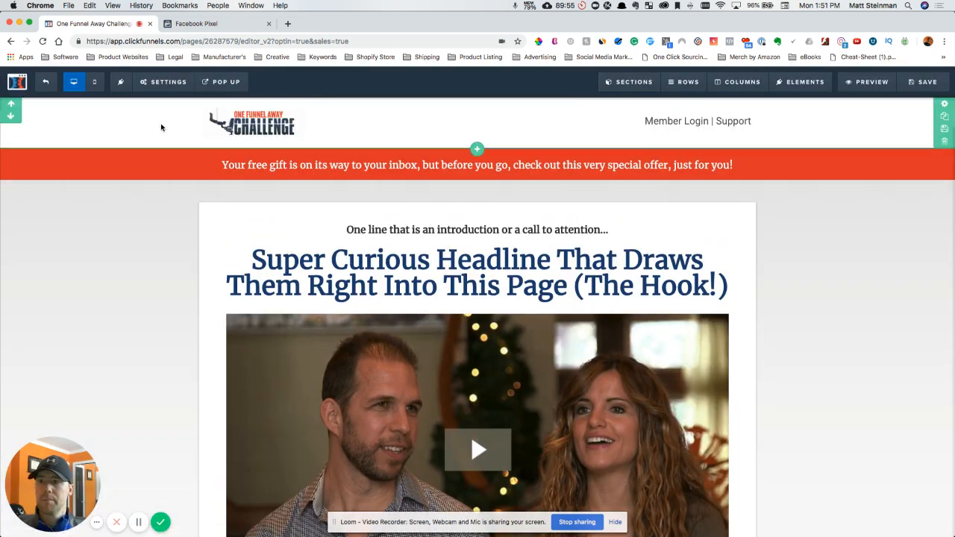
- Paste the ViewContent event script into the Sales Page's header tracking code, save the page, and leave the editor
click(159, 89)
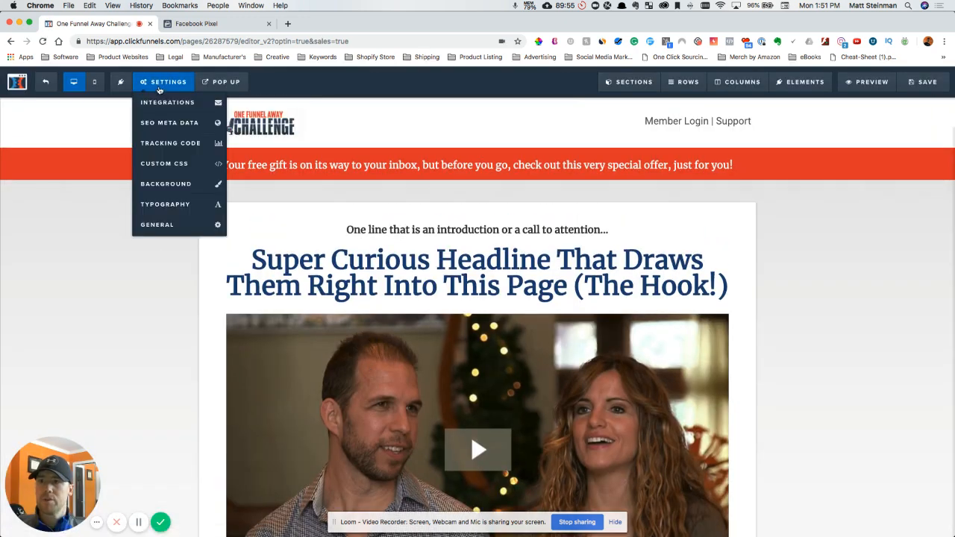
click(172, 144)
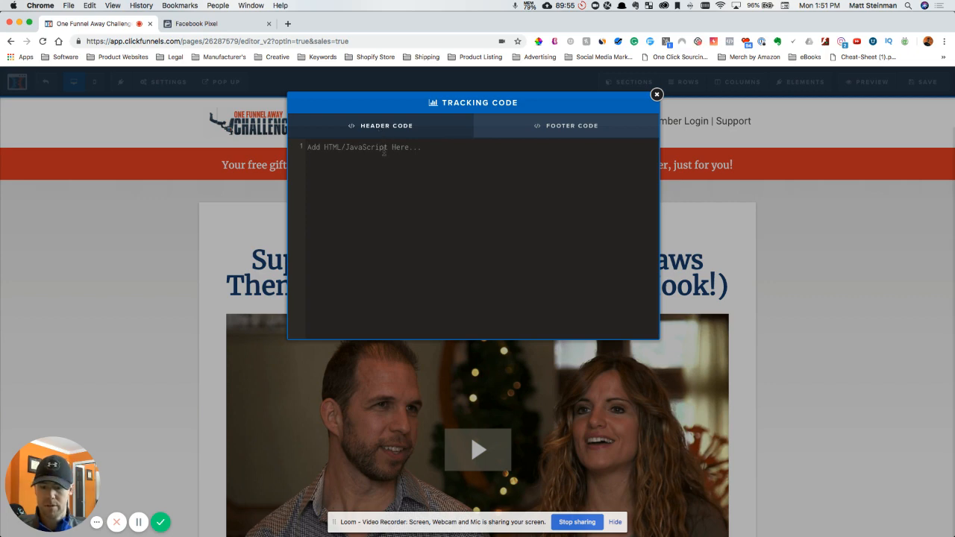
key(super+v)
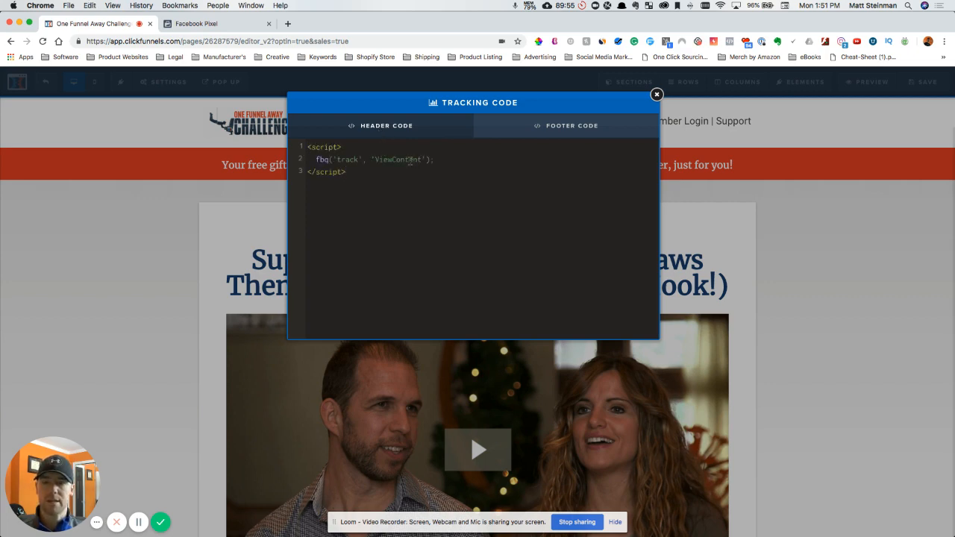
click(656, 94)
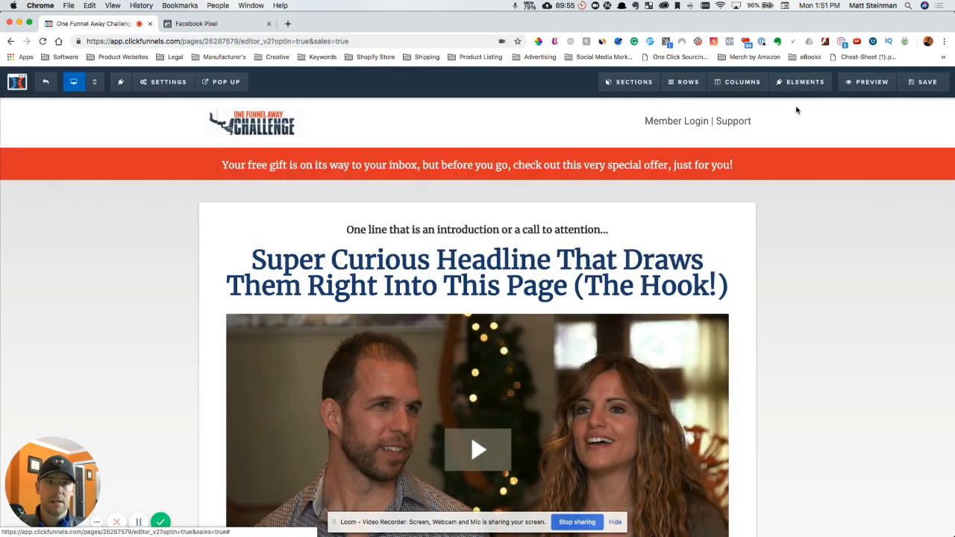
click(922, 82)
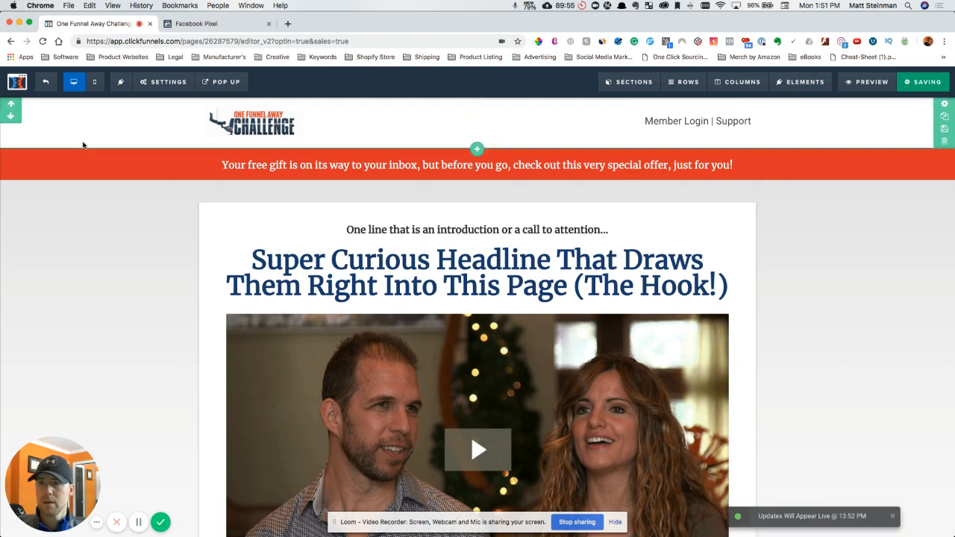
click(45, 82)
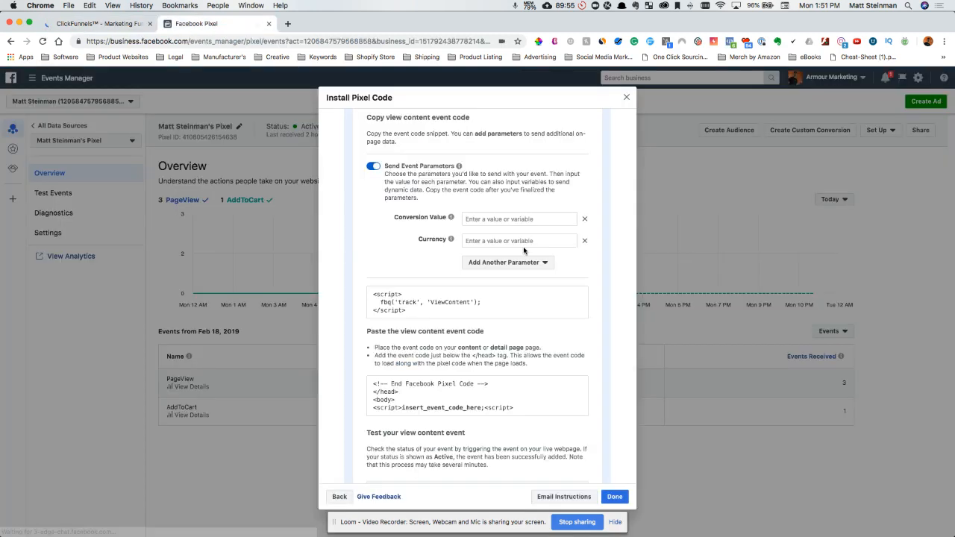
- Switch to Facebook Events Manager, collapse the View Content event, and copy the Purchase page-load event code
click(197, 23)
scroll(524, 251, up, 5)
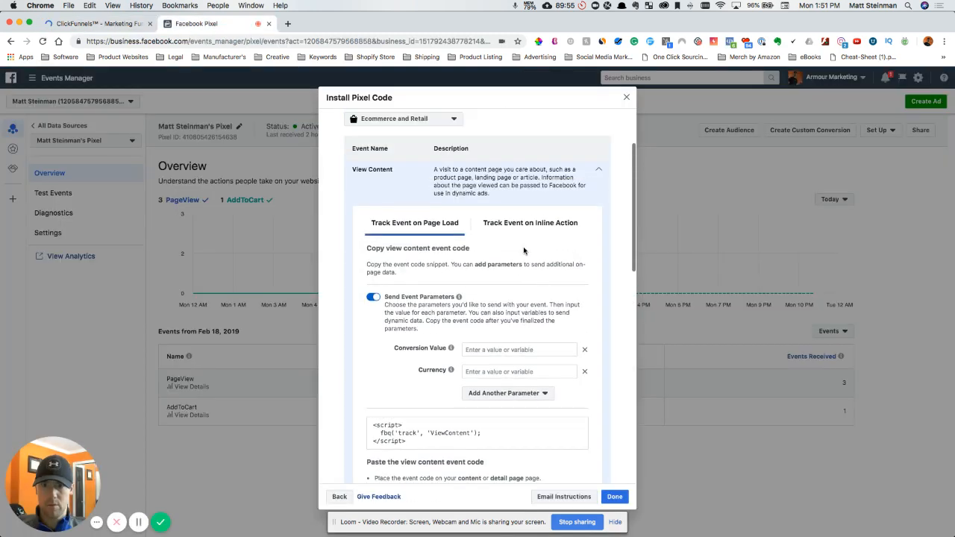
click(599, 171)
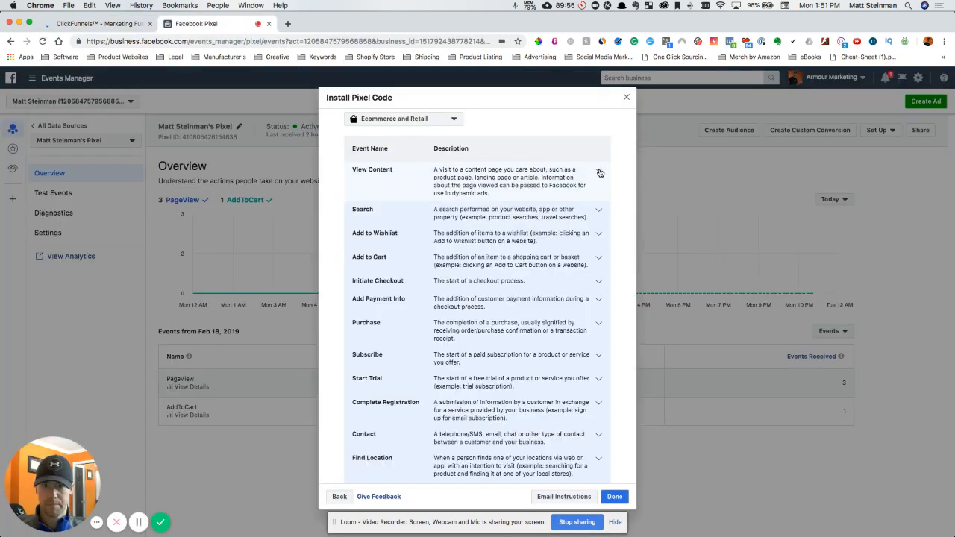
scroll(515, 276, down, 3)
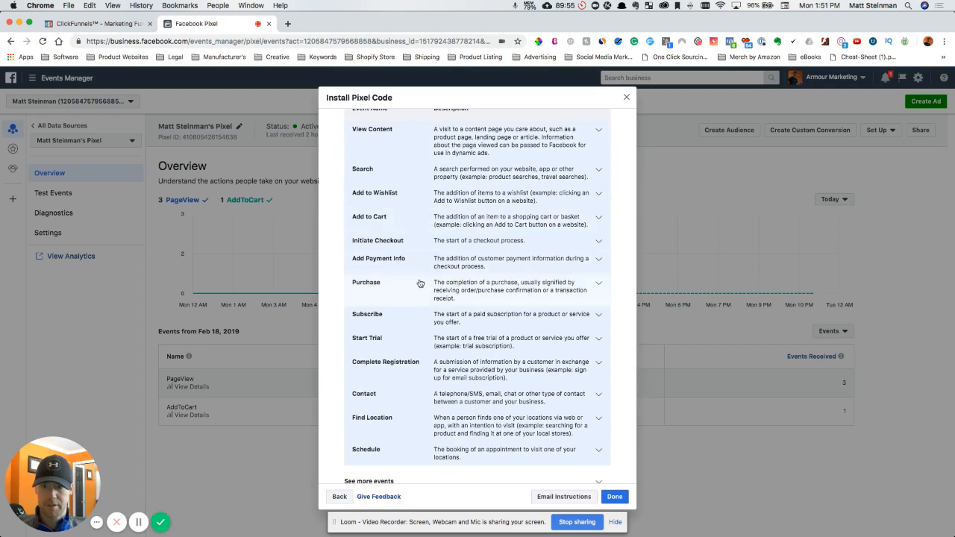
click(552, 285)
scroll(483, 419, down, 3)
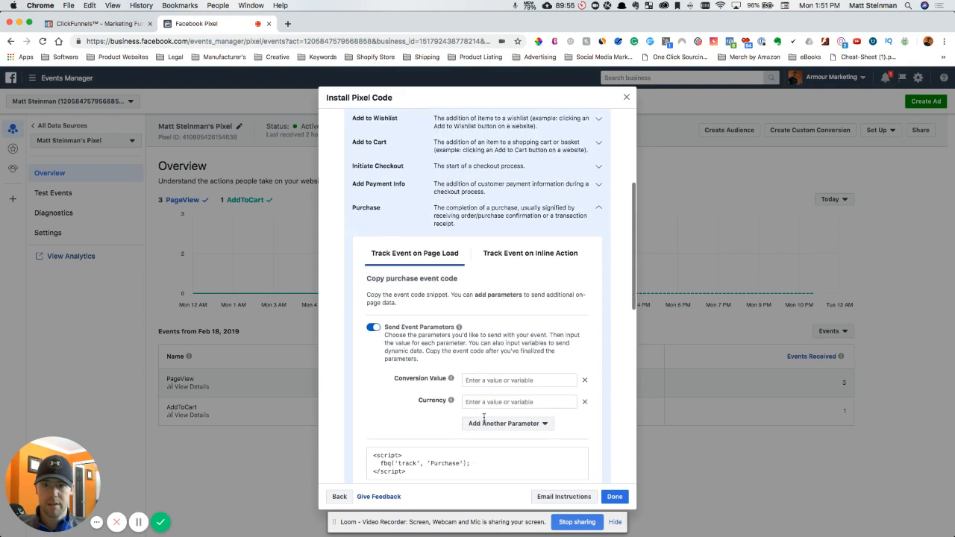
scroll(483, 419, down, 5)
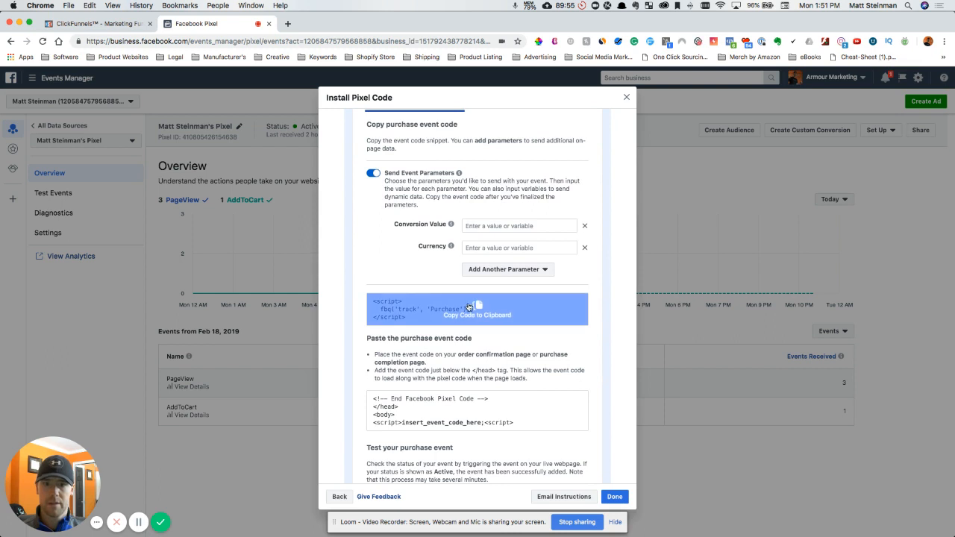
click(475, 306)
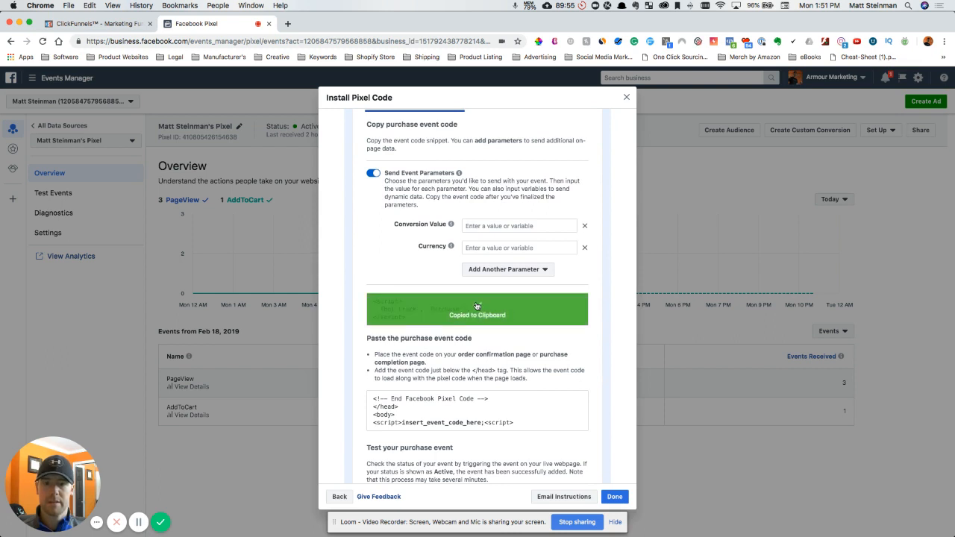
- Return to ClickFunnels and open the funnel's Order Confirmation Page in the page editor
click(109, 25)
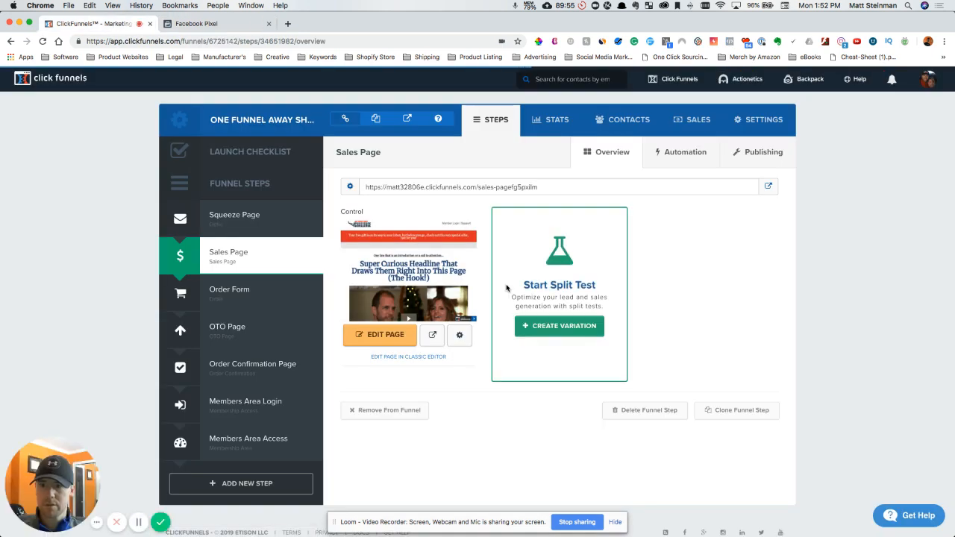
click(246, 367)
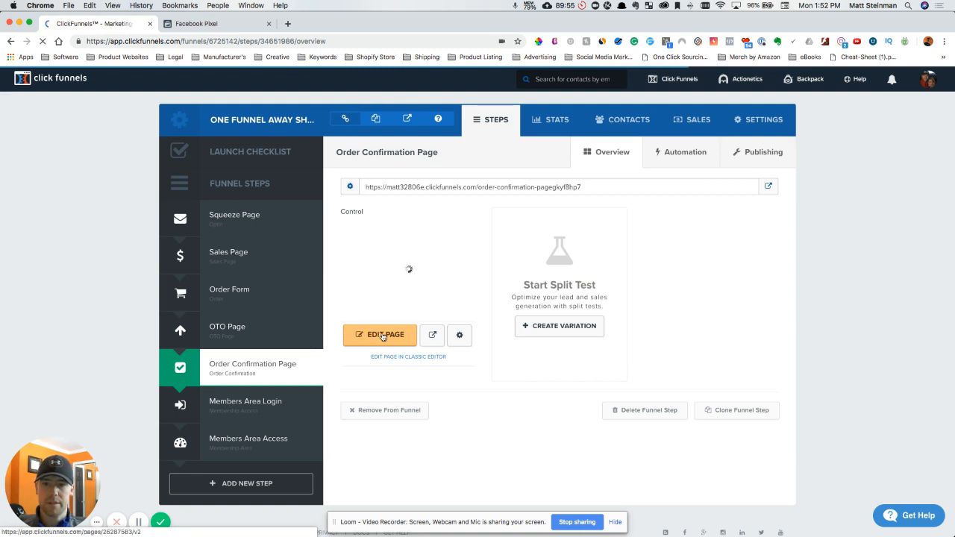
click(383, 335)
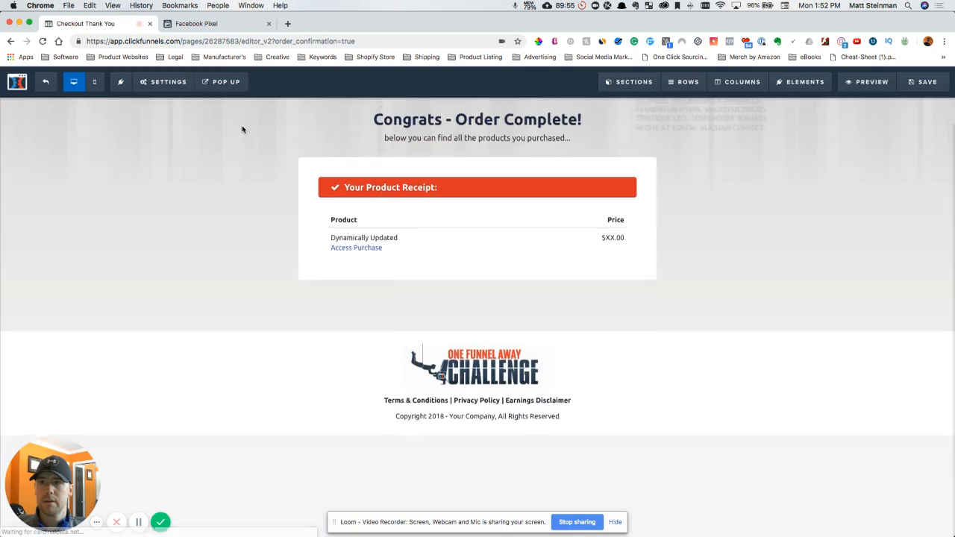
- Paste the Purchase event script into the Order Confirmation Page's header tracking code, save the page, and exit the editor
click(164, 82)
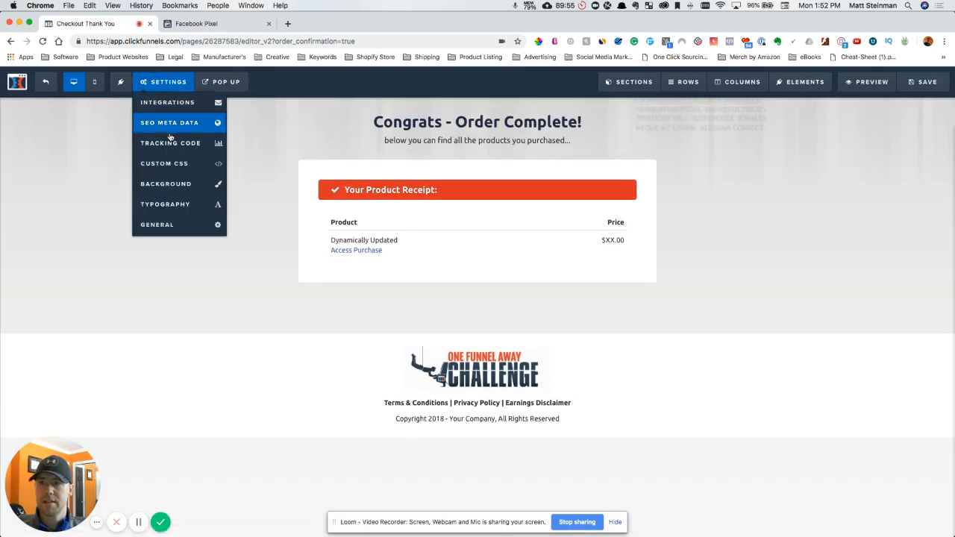
click(172, 144)
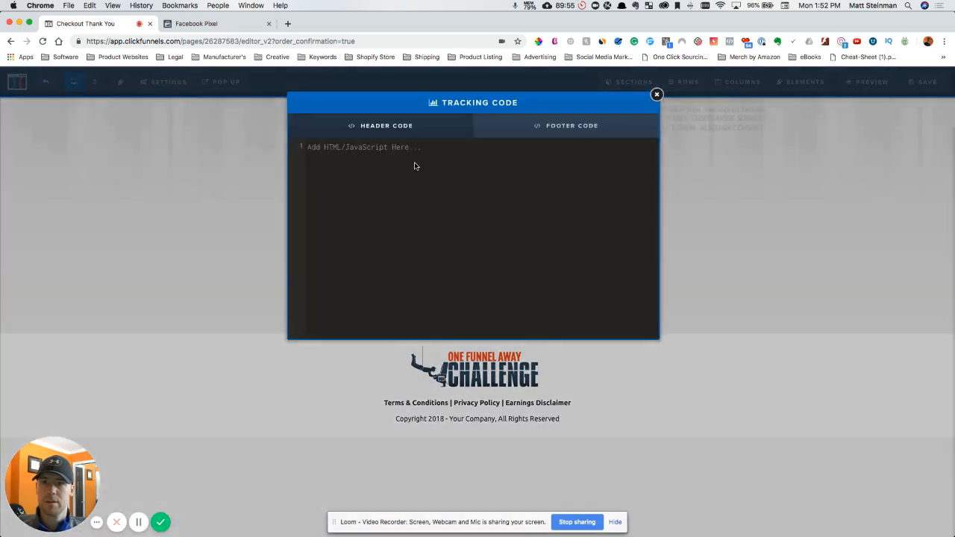
key(super+v)
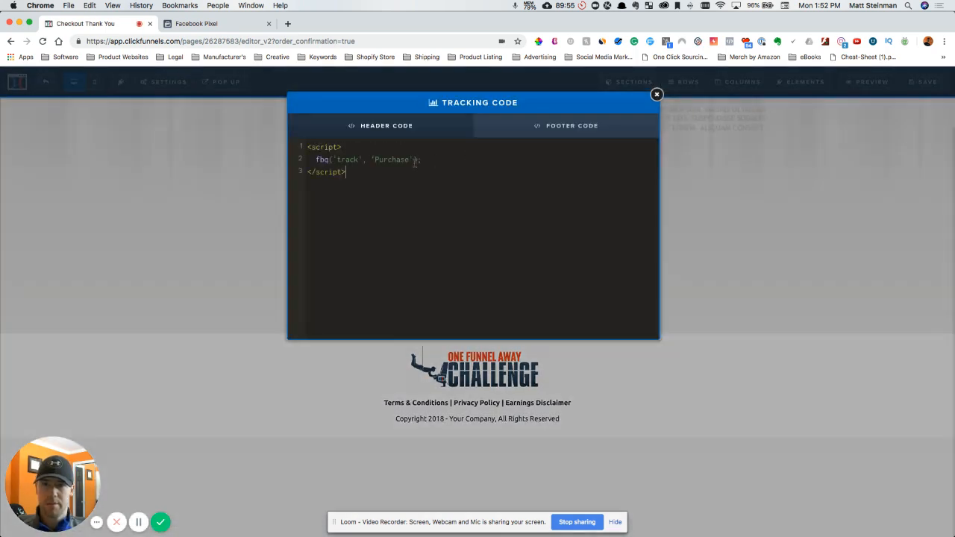
click(657, 94)
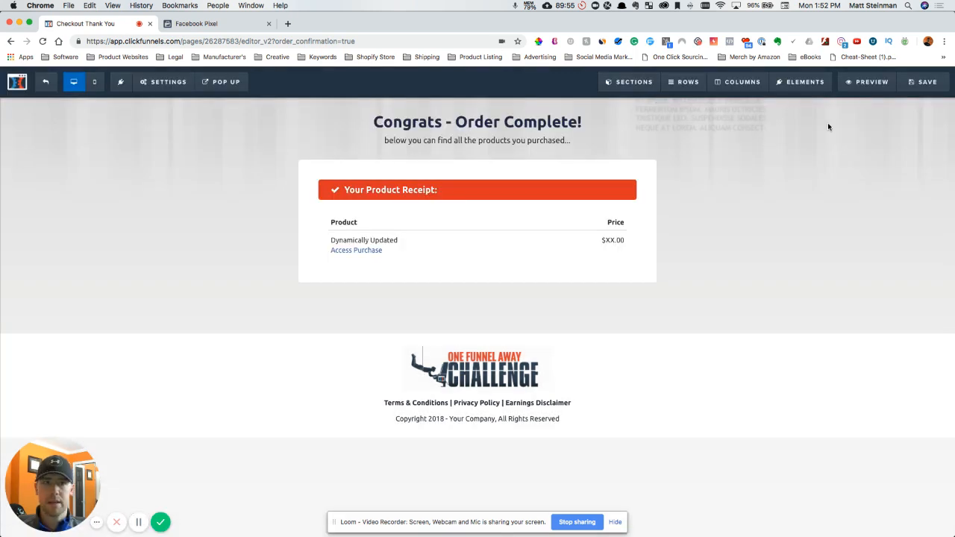
click(924, 82)
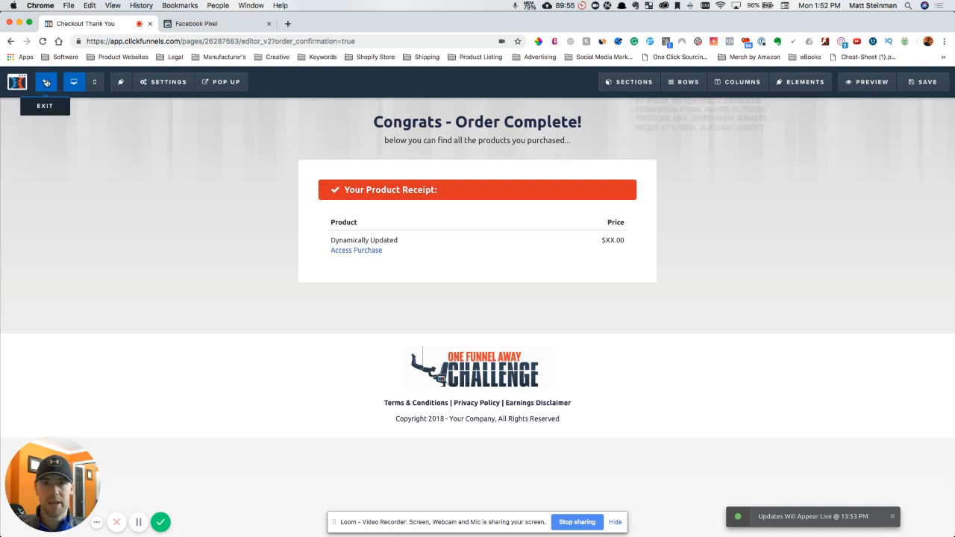
click(46, 82)
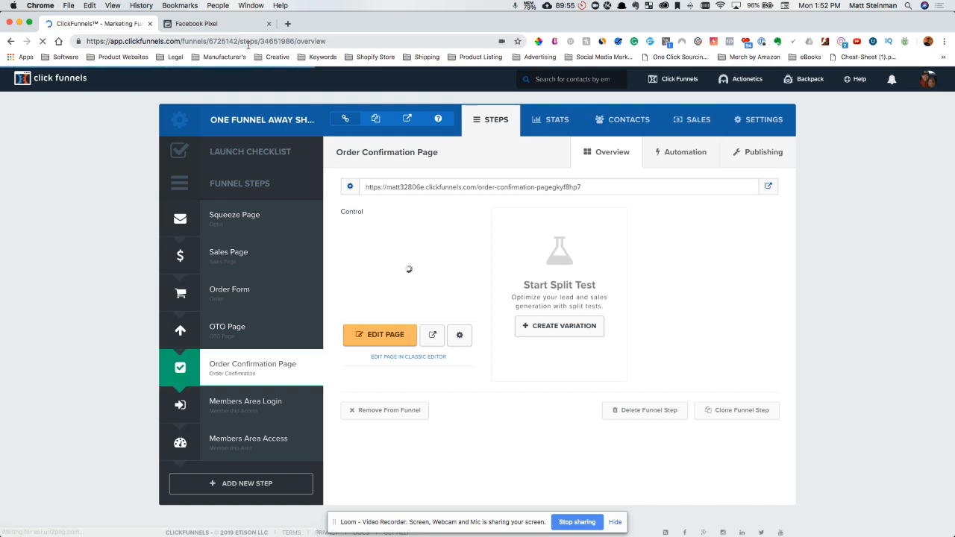
- Go back to Facebook Events Manager, finish the pixel code installation, and open the pixel's Test Events view
click(224, 25)
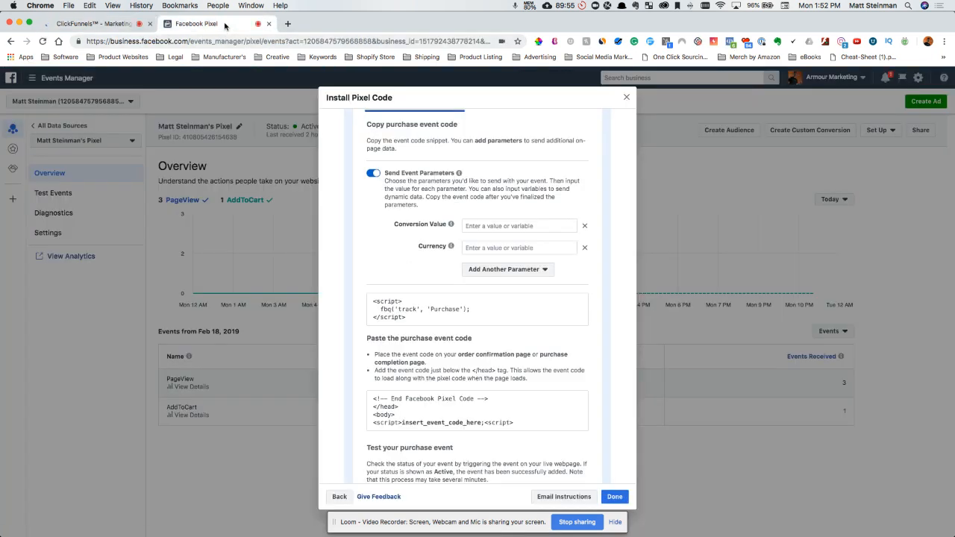
click(615, 497)
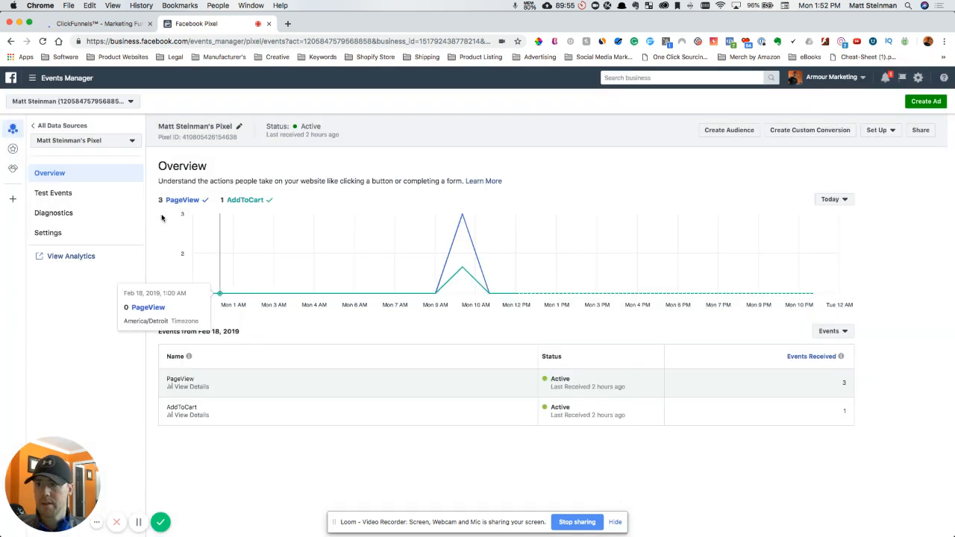
click(61, 195)
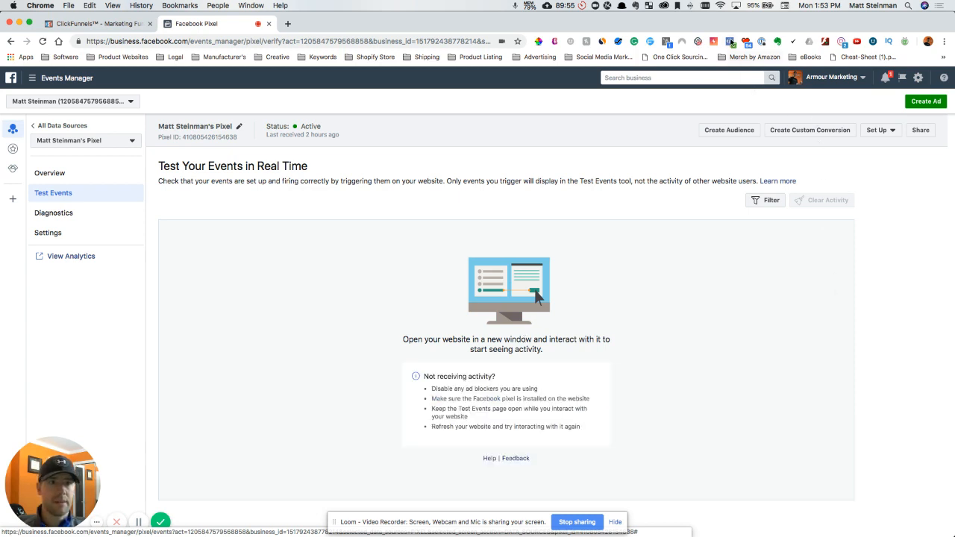
- Examine the PageView event details for the current page in the Facebook Pixel Helper extension, then close it
click(731, 42)
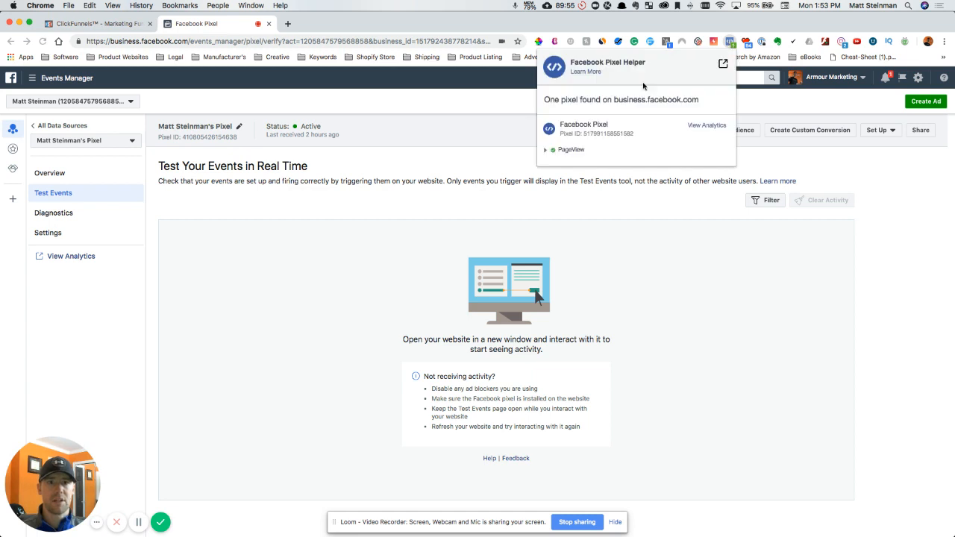
click(547, 150)
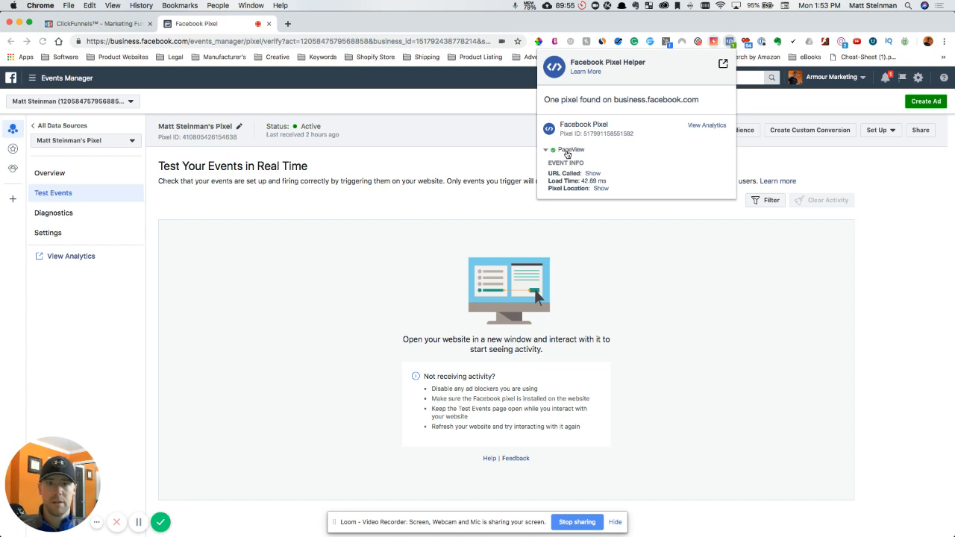
click(891, 235)
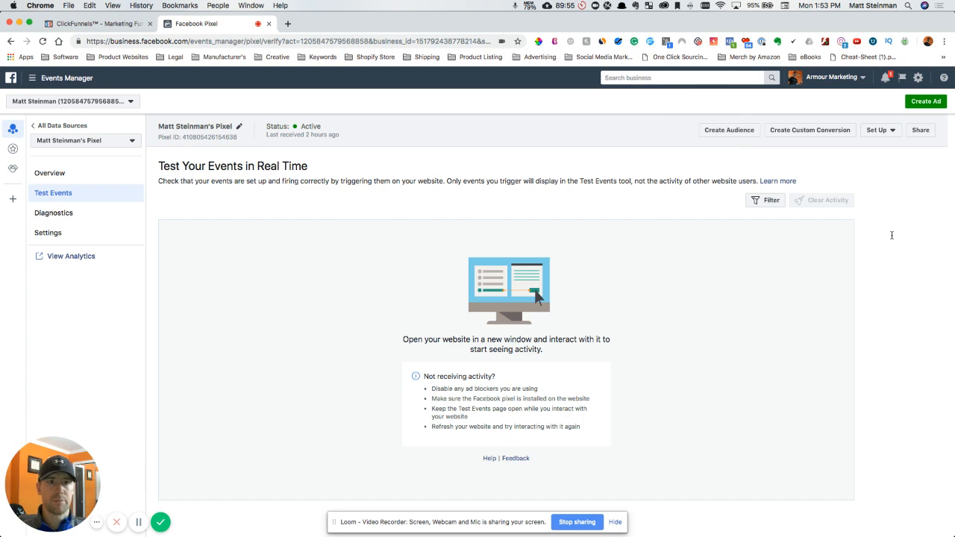
- Switch back to the funnel's Order Confirmation Page overview in ClickFunnels
click(91, 27)
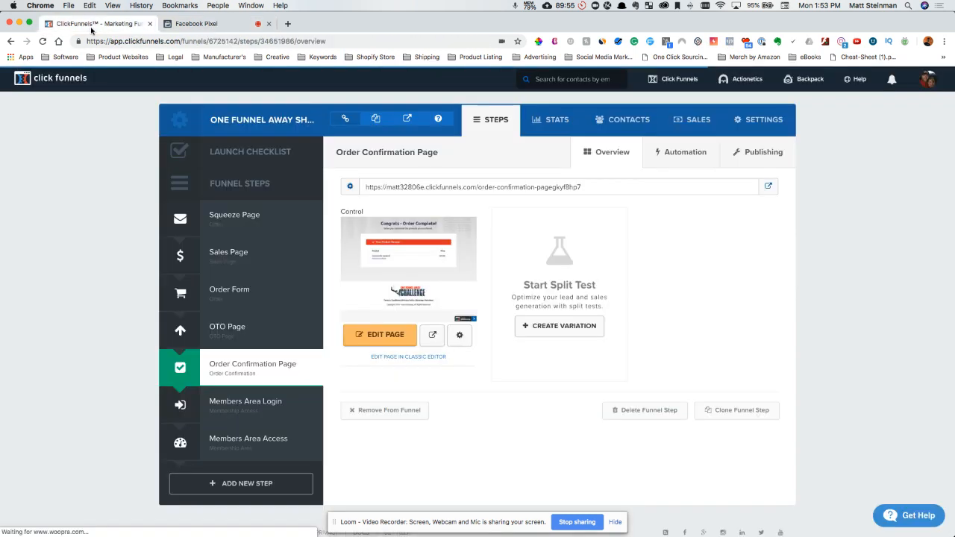